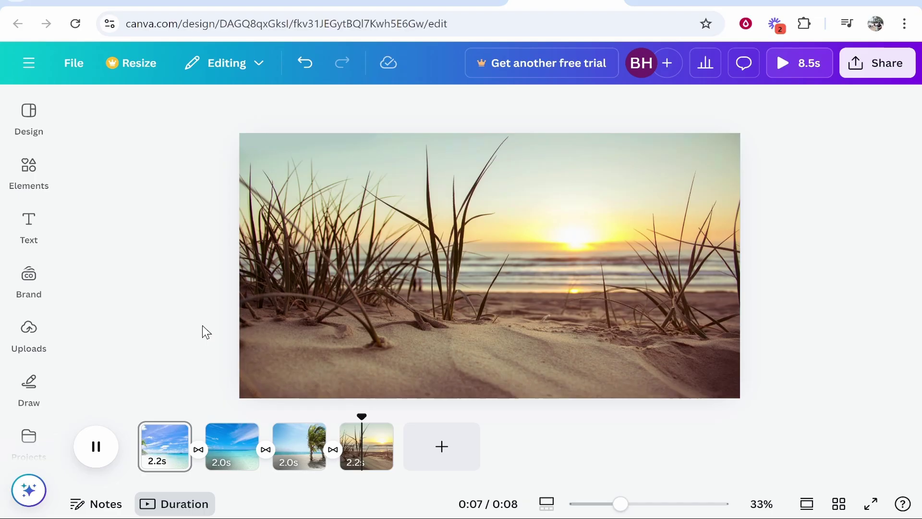
Stop the beach slideshow preview at its start and return to the Canva home page
left_click(96, 448)
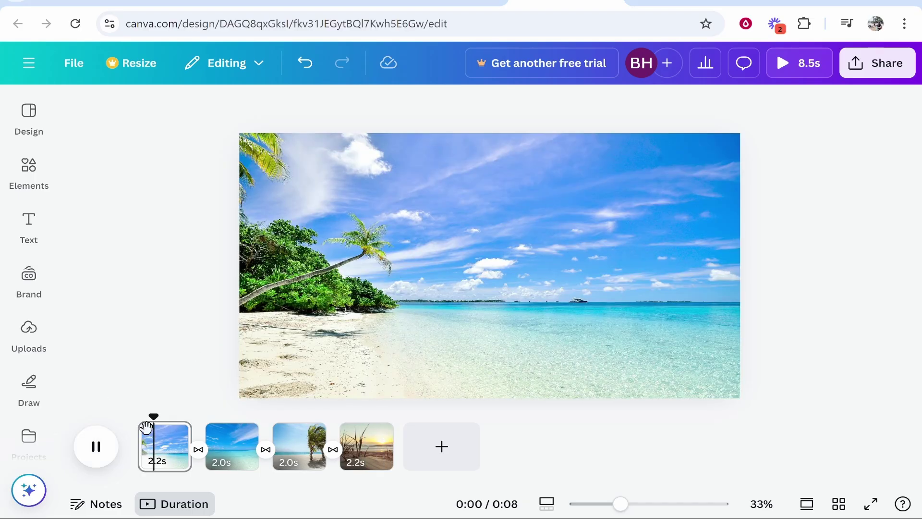
left_click(96, 449)
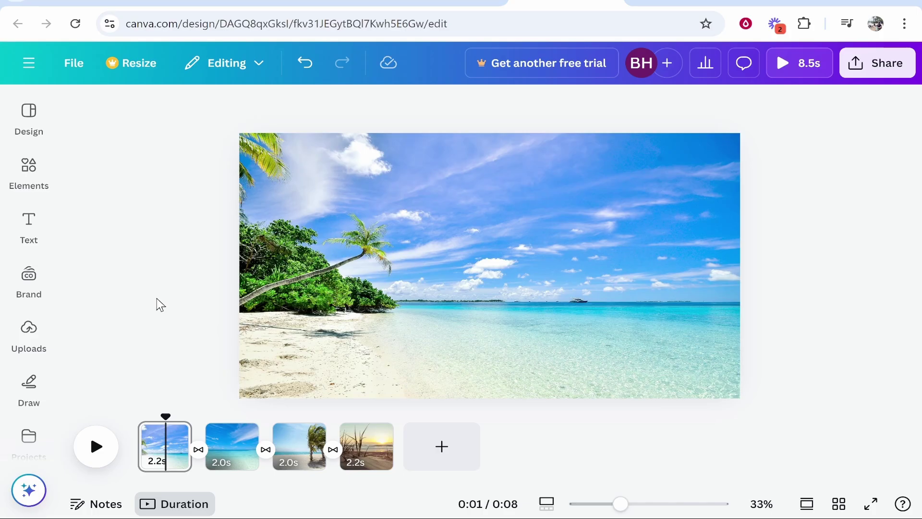
key("alt+Left")
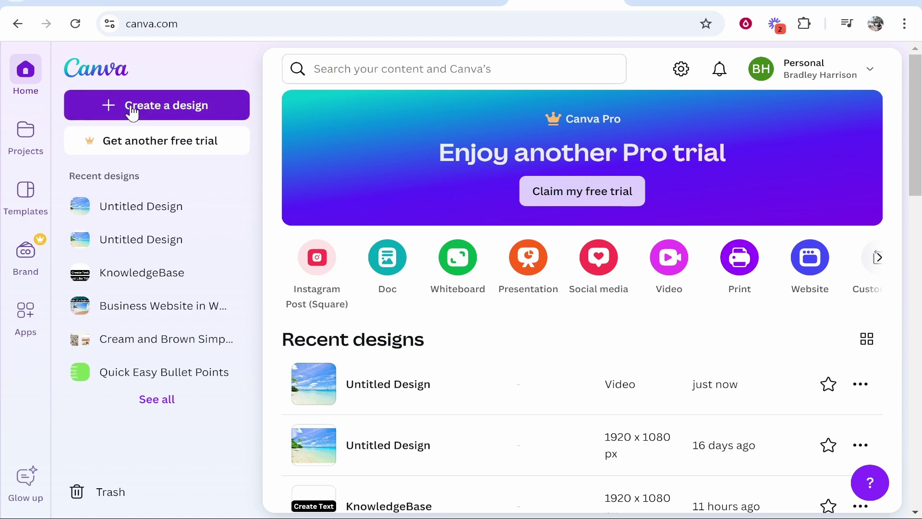
Create a blank Video (1080p) design, then switch to the Pexels browser tab
left_click(133, 113)
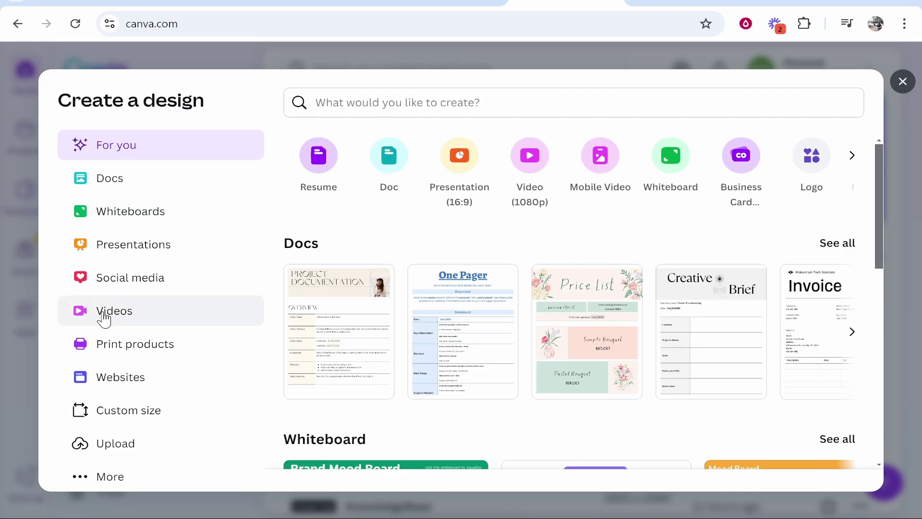
left_click(132, 311)
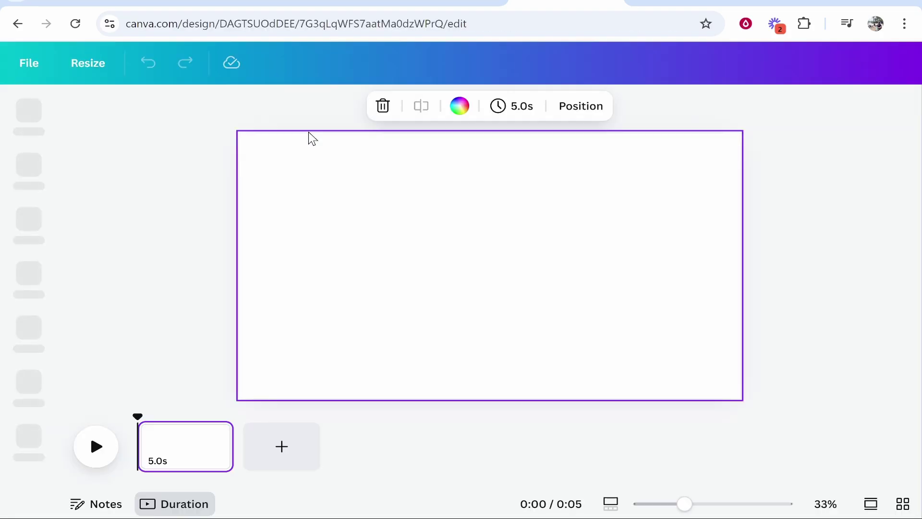
left_click(781, 219)
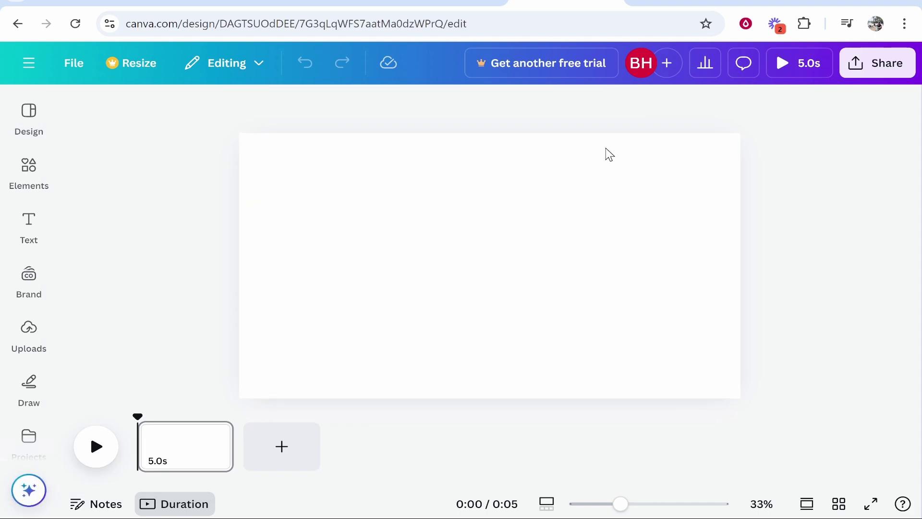
left_click(684, 1)
Search Pexels for 'beach' and download the palm-tree beach photo
scroll(456, 281, "down", 8)
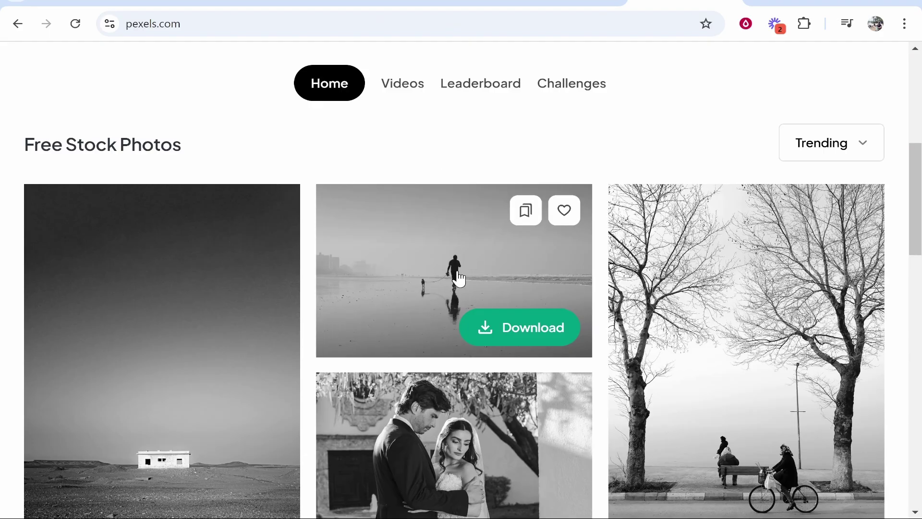
scroll(531, 216, "up", 5)
scroll(211, 94, "up", 2)
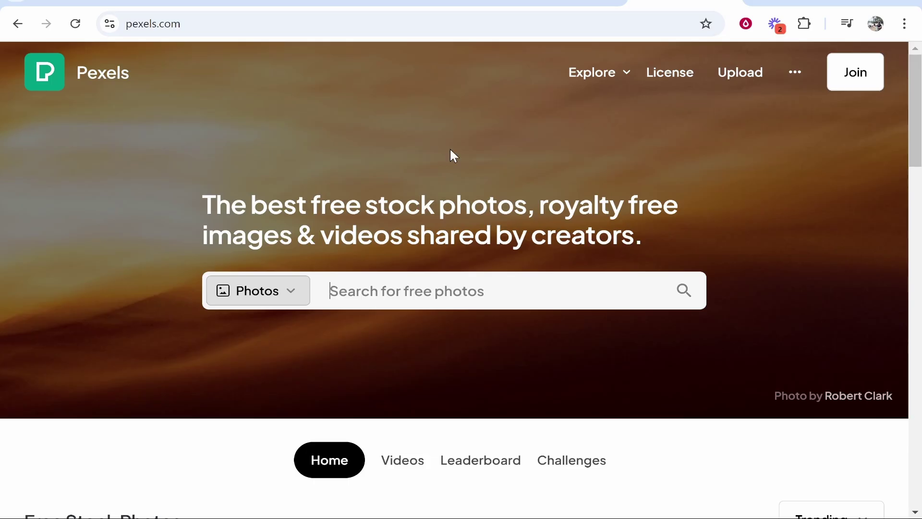
type("beach")
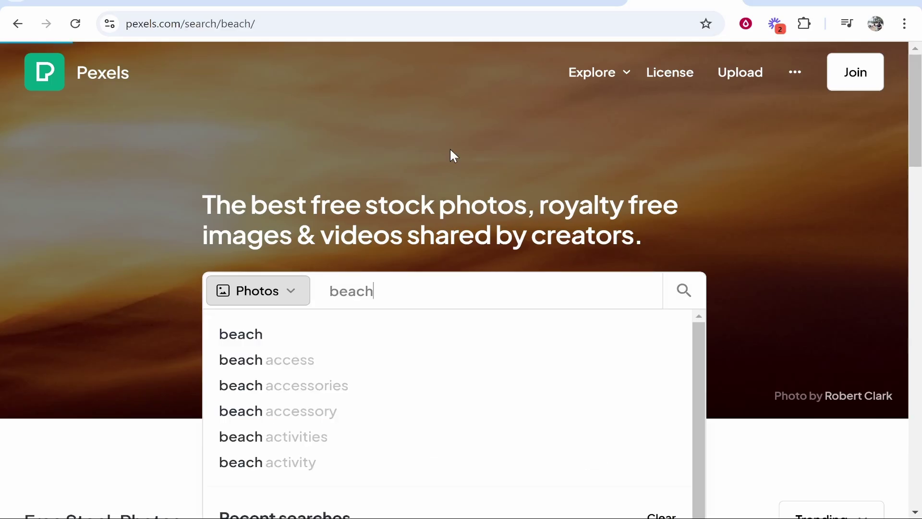
key("Return")
scroll(336, 202, "down", 2)
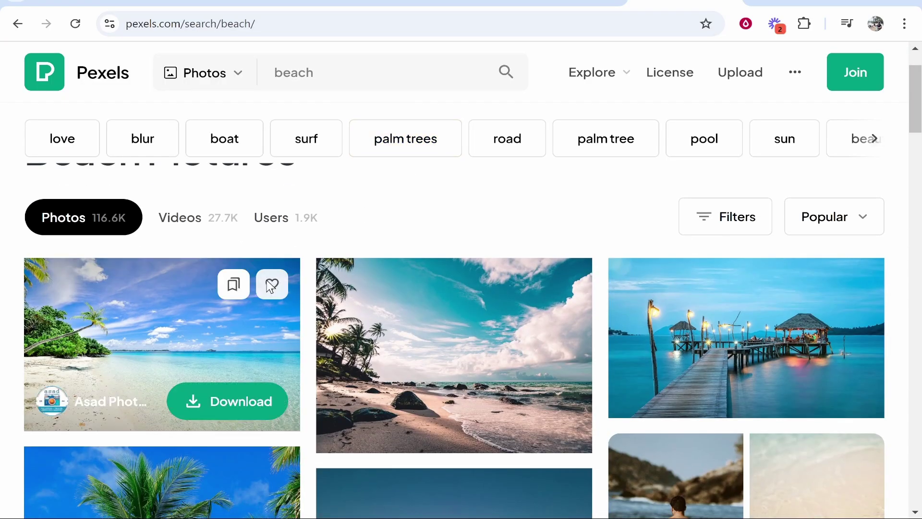
left_click(237, 408)
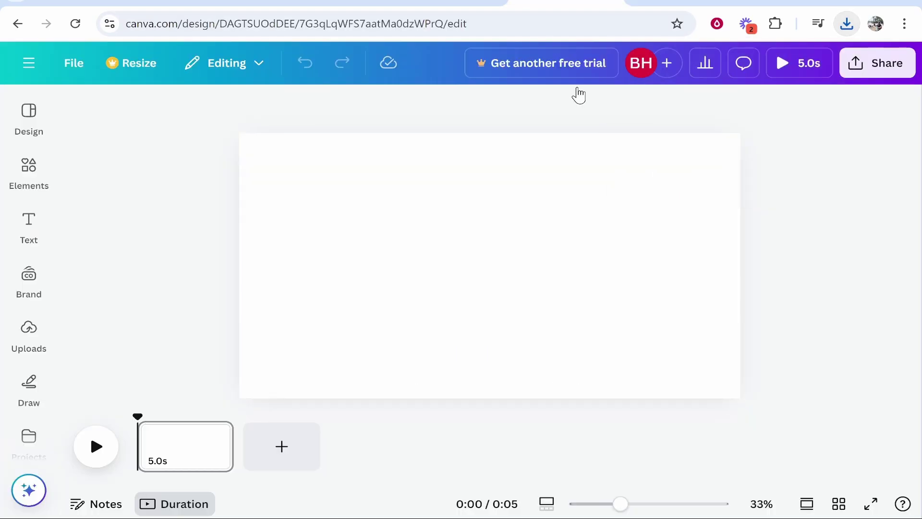
Find the Uploads panel and start uploading files from the computer
left_click(29, 225)
left_click(29, 173)
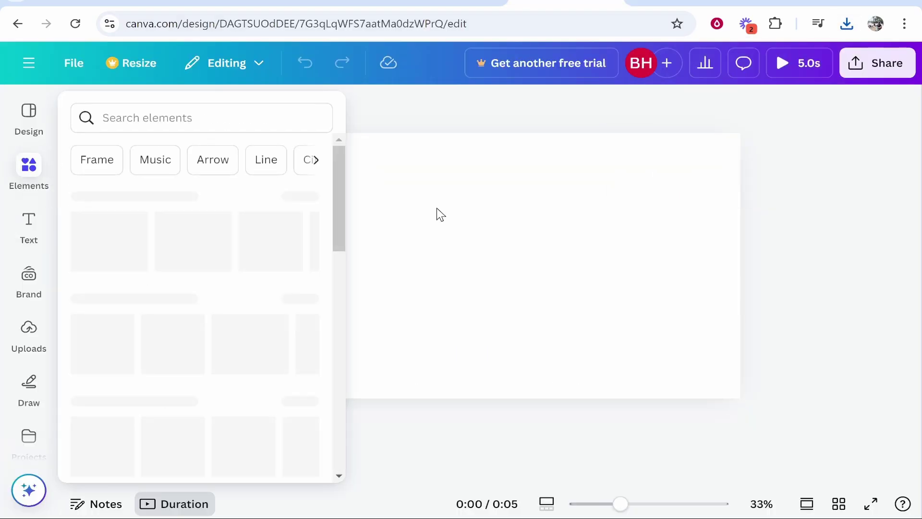
left_click(28, 281)
left_click(31, 334)
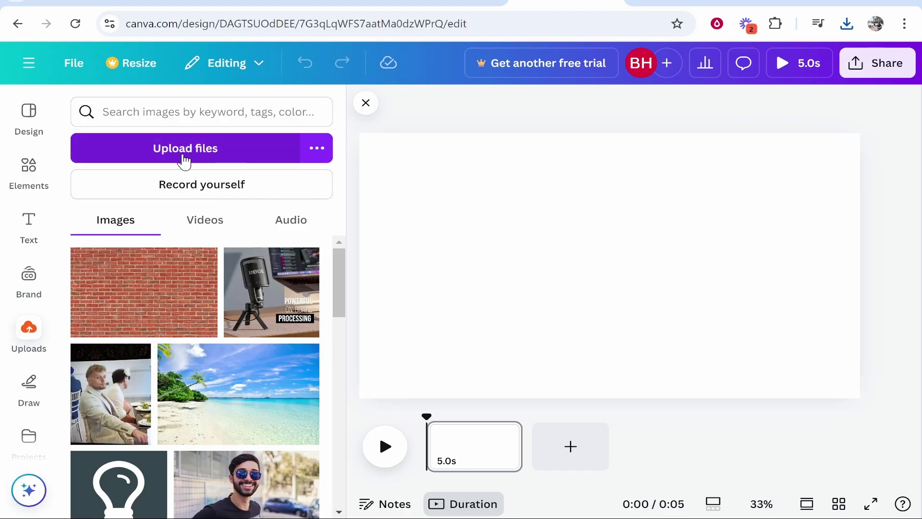
left_click(207, 156)
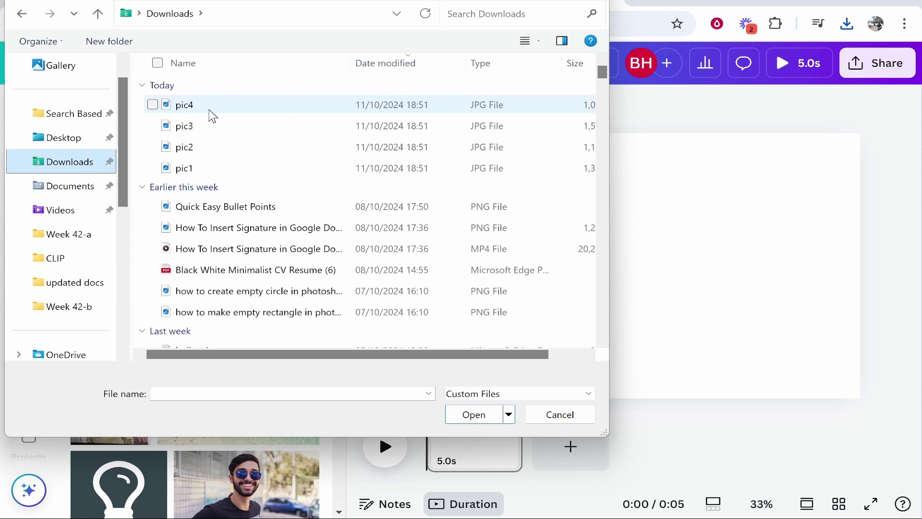
Select pic1 through pic4 in Downloads and upload them to Canva
left_click(228, 108)
left_click(202, 168, "shift")
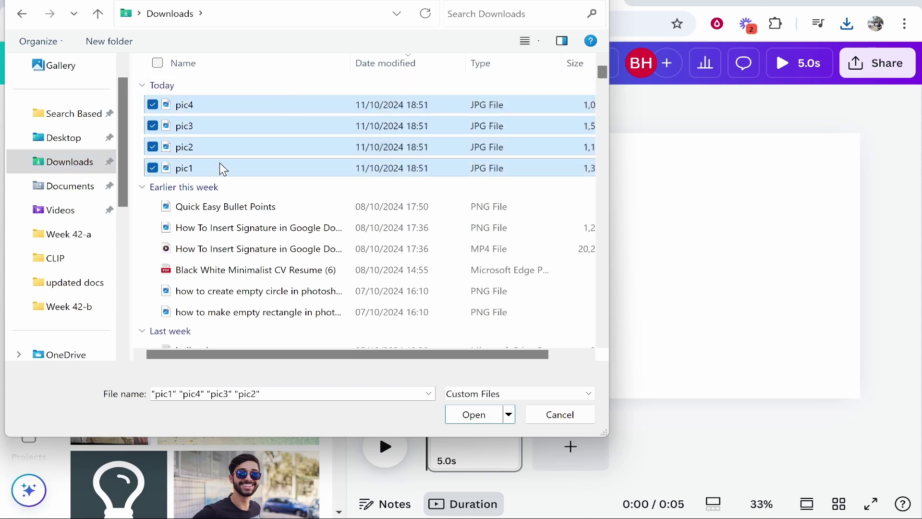
left_click(146, 102)
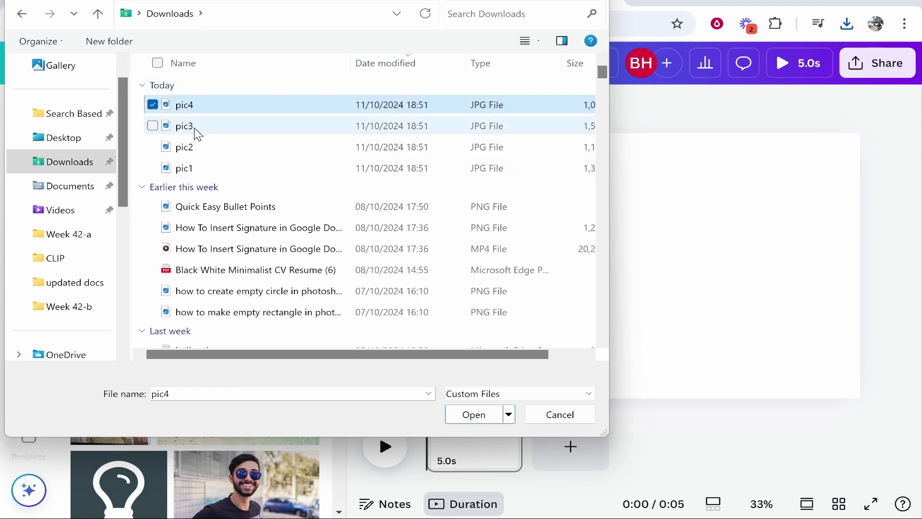
left_click(225, 131, "ctrl")
left_click(180, 149, "ctrl")
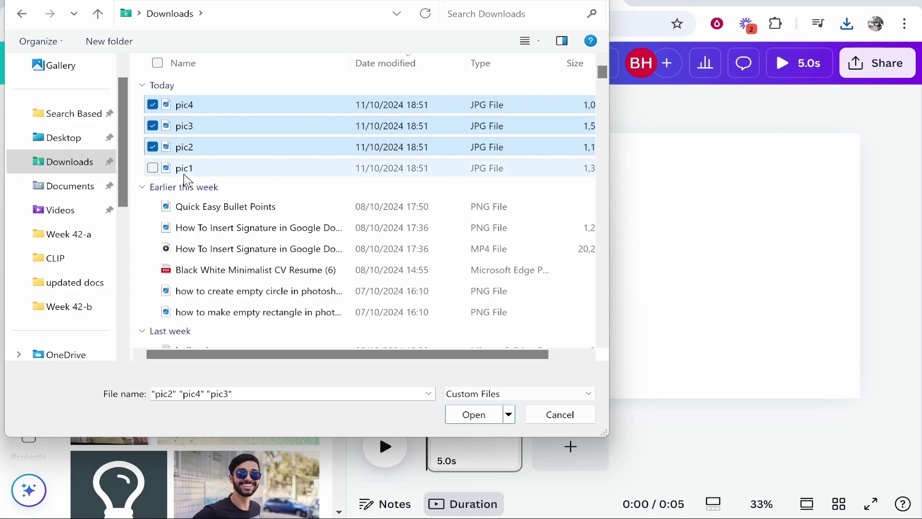
left_click(213, 166, "ctrl")
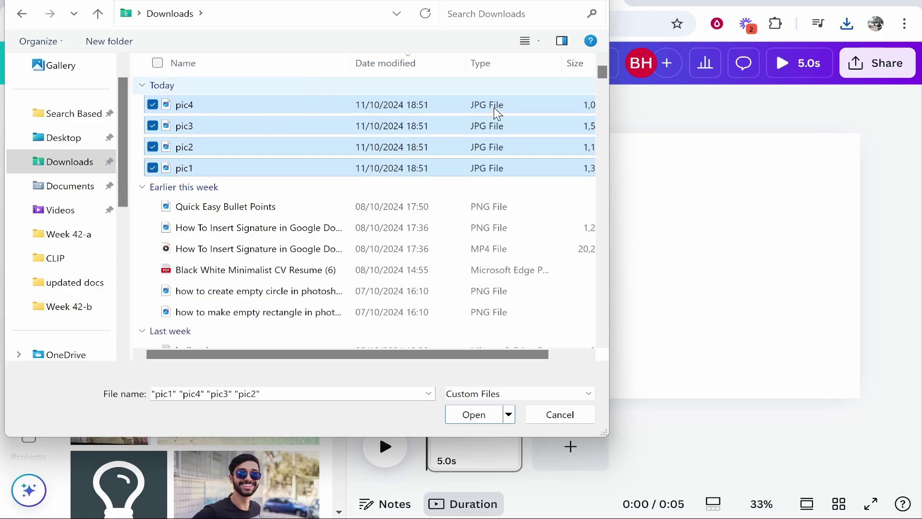
left_click(481, 413)
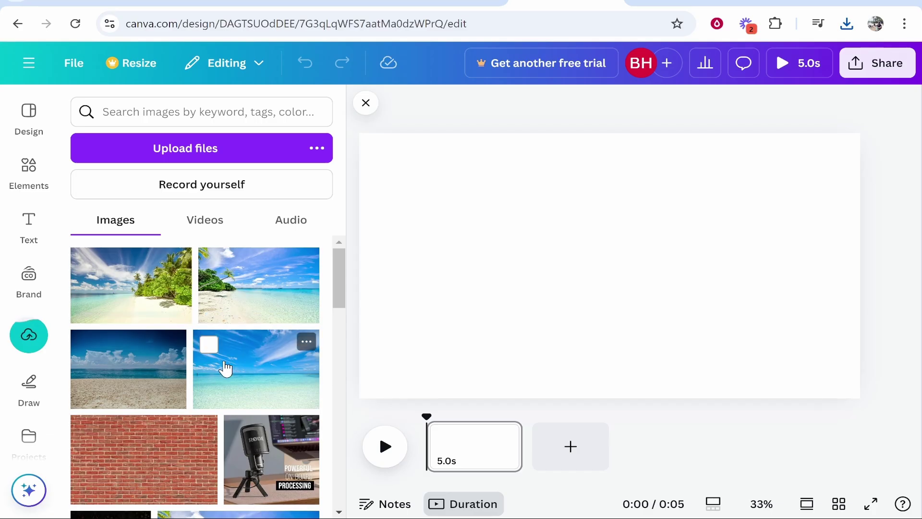
Fill page 1 with the turquoise ocean photo and a new page 2 with the sandy beach photo
left_click_drag(232, 387, 471, 201)
left_click_drag(671, 323, 898, 379)
left_click_drag(671, 308, 671, 302)
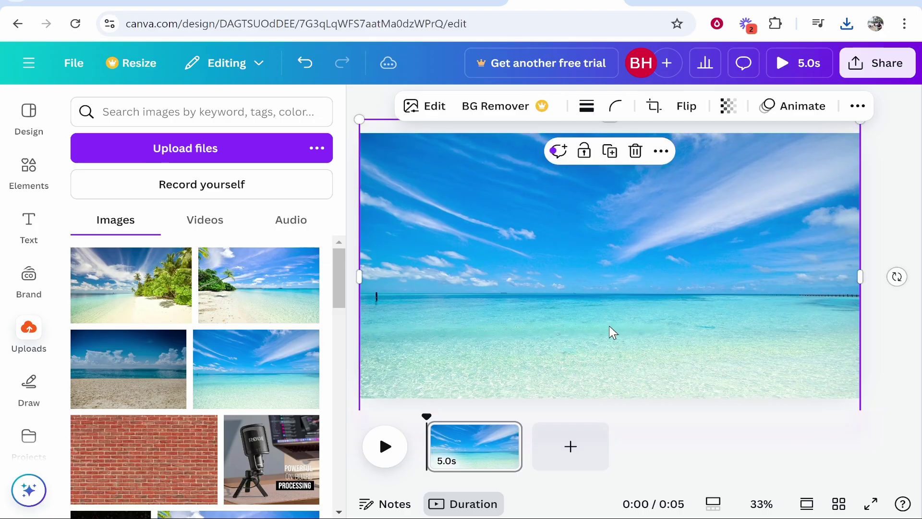
left_click(576, 451)
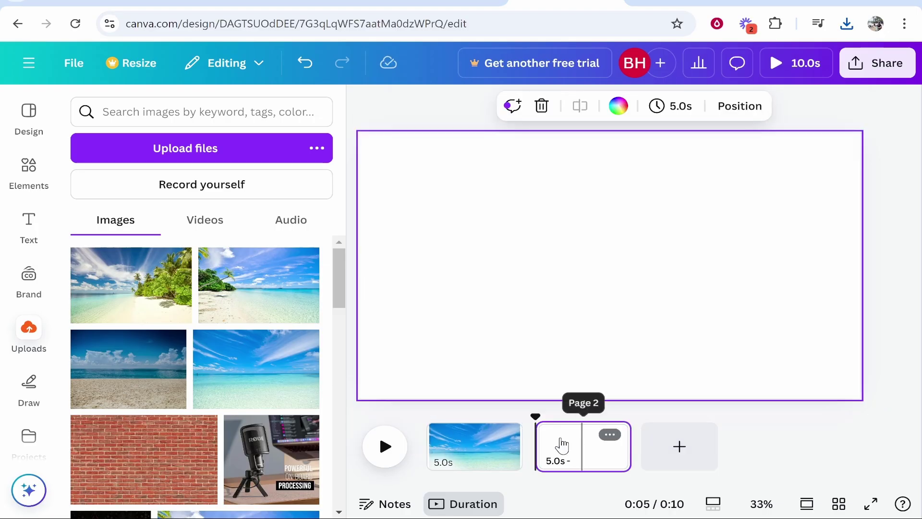
left_click_drag(82, 335, 447, 193)
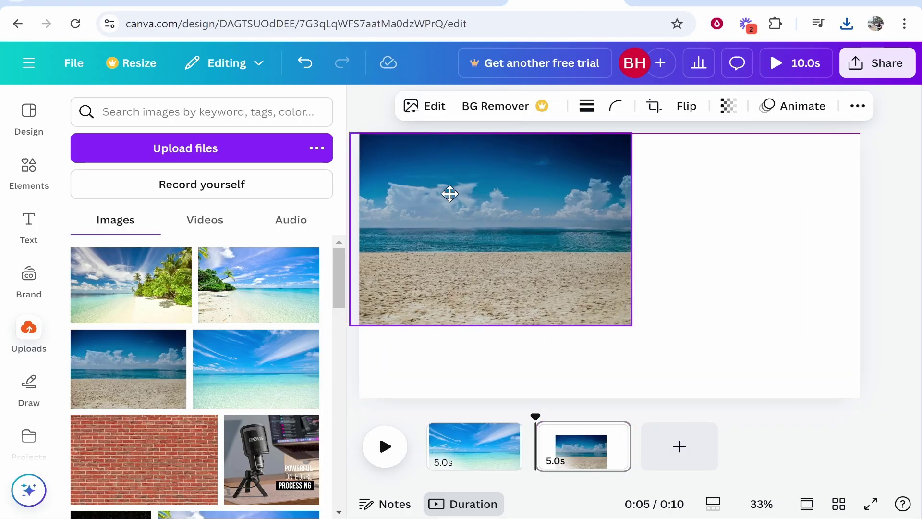
left_click_drag(632, 325, 877, 391)
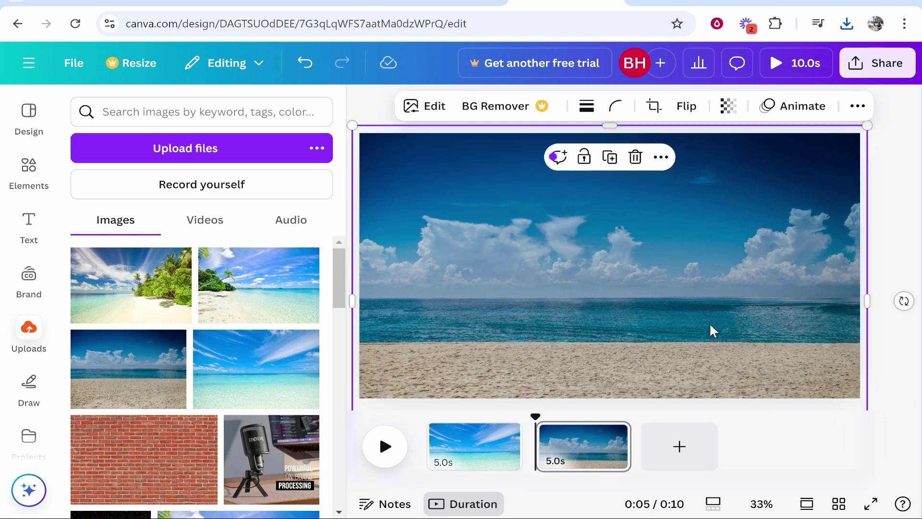
Add pages 3 and 4, filled with the palm beach photo and the last beach photo
left_click(679, 446)
left_click_drag(138, 300, 428, 177)
left_click_drag(652, 323, 881, 408)
left_click(806, 451)
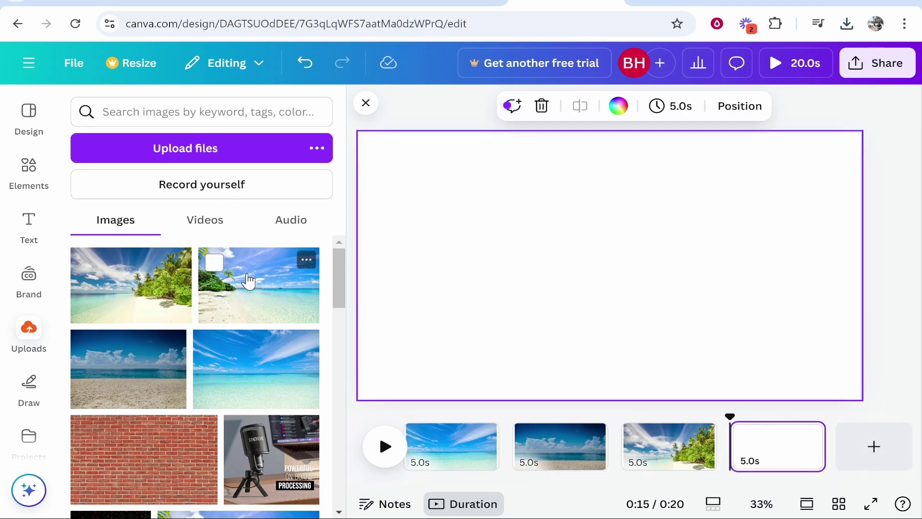
left_click_drag(251, 283, 768, 435)
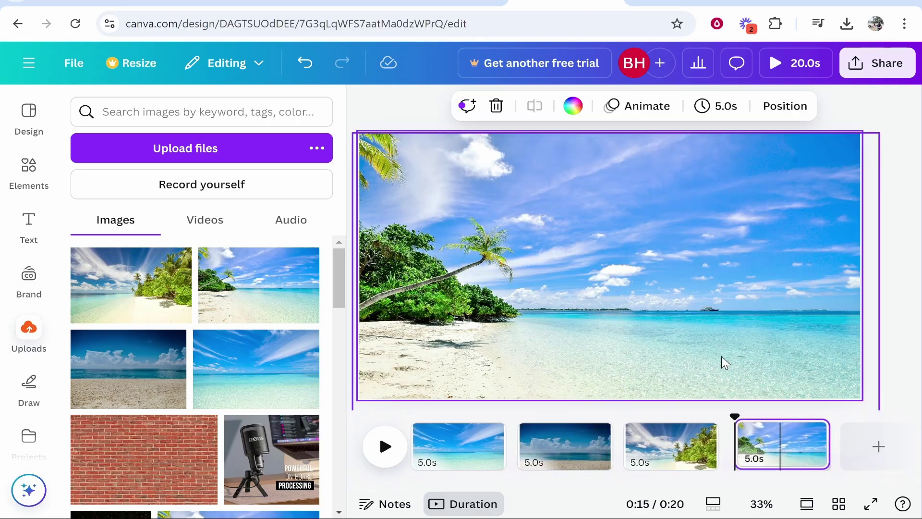
left_click(488, 264)
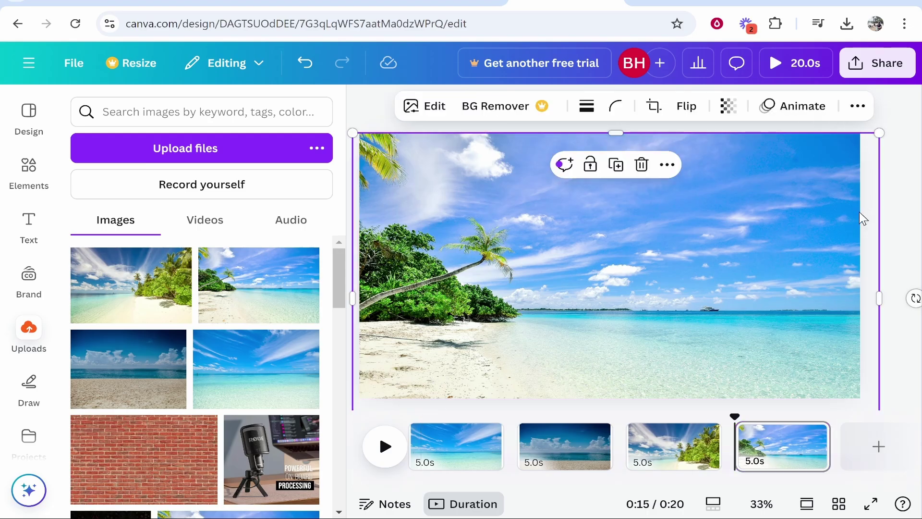
left_click(912, 212)
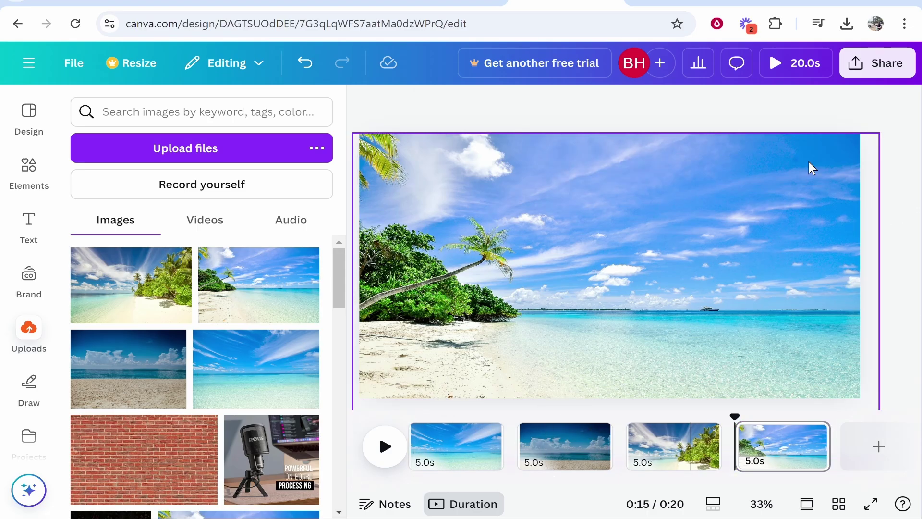
Undo the last change and preview the slideshow from the start of page 1
key("ctrl+z")
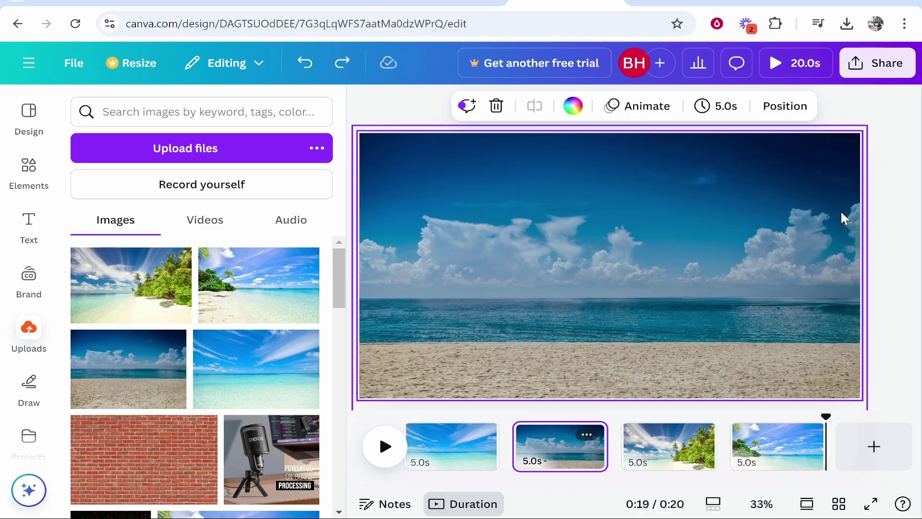
left_click(386, 447)
left_click(439, 432)
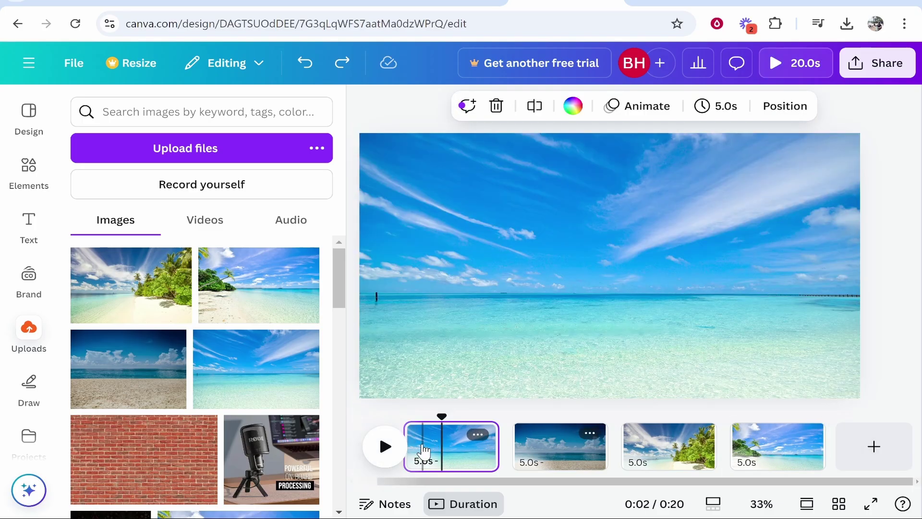
left_click_drag(439, 425, 428, 408)
left_click(385, 446)
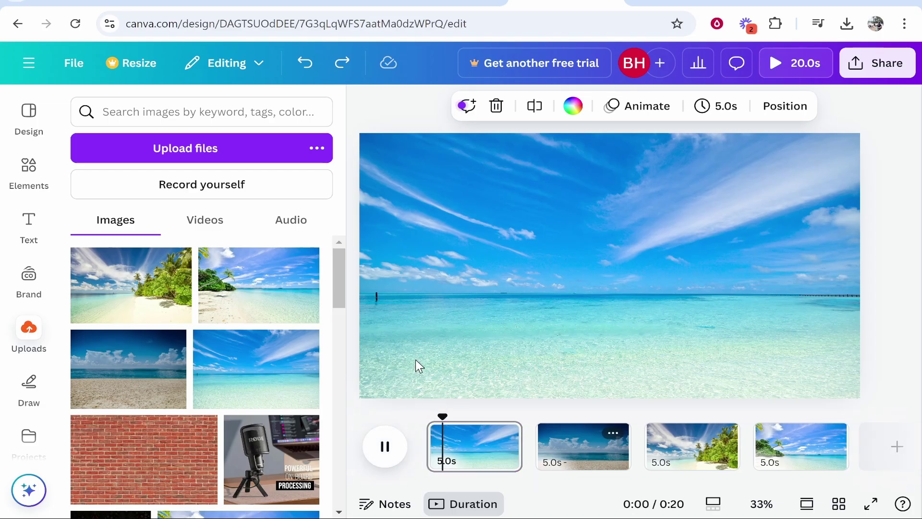
left_click(385, 446)
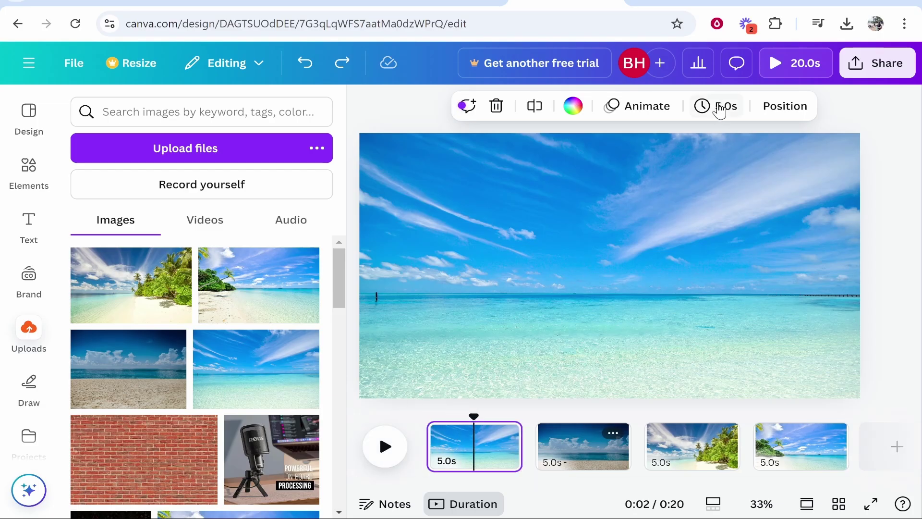
Set the page duration to 3.0 seconds for all pages and rewind to the start
left_click(715, 105)
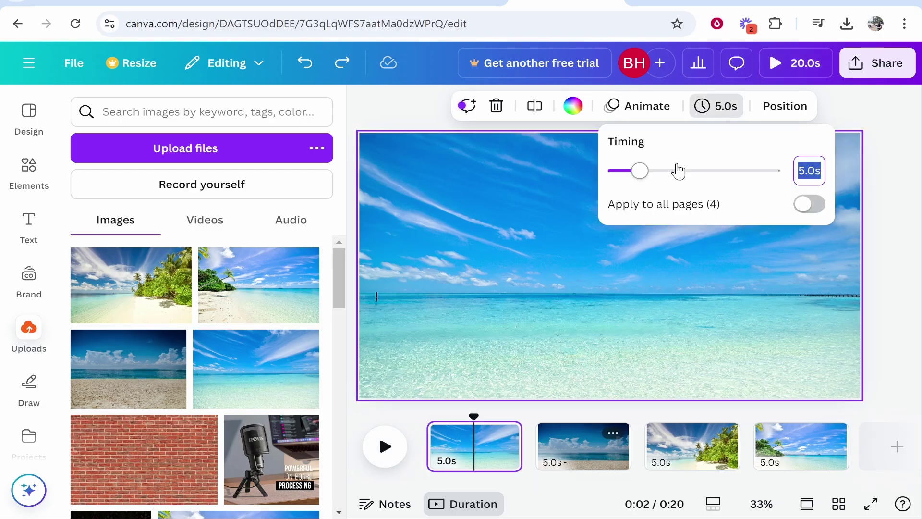
left_click_drag(646, 179, 634, 178)
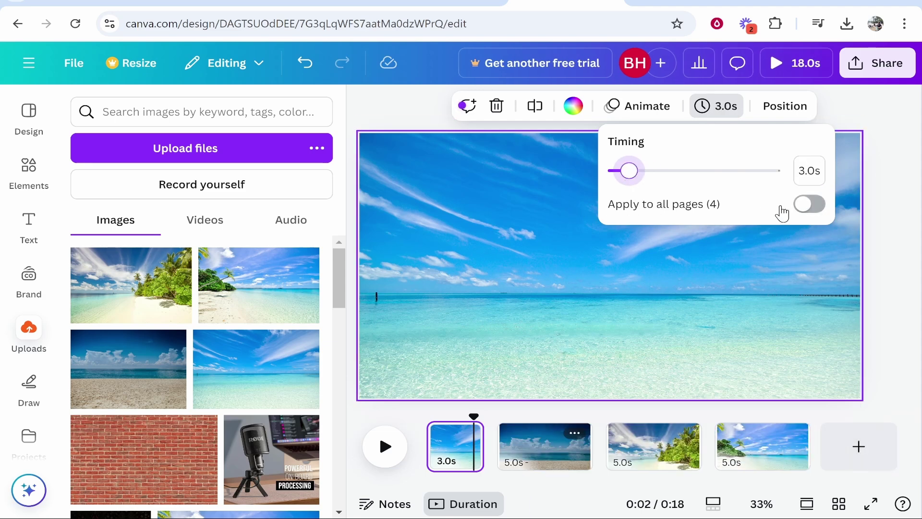
left_click(800, 207)
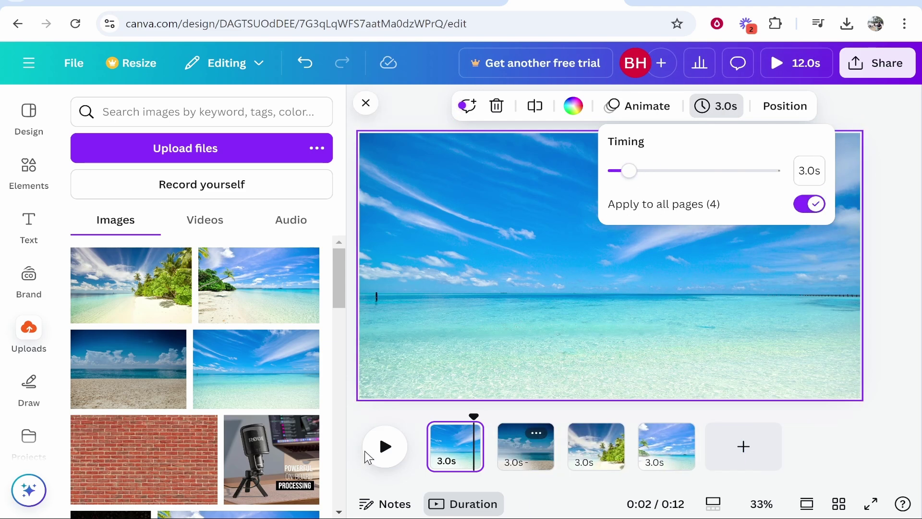
left_click_drag(473, 417, 426, 416)
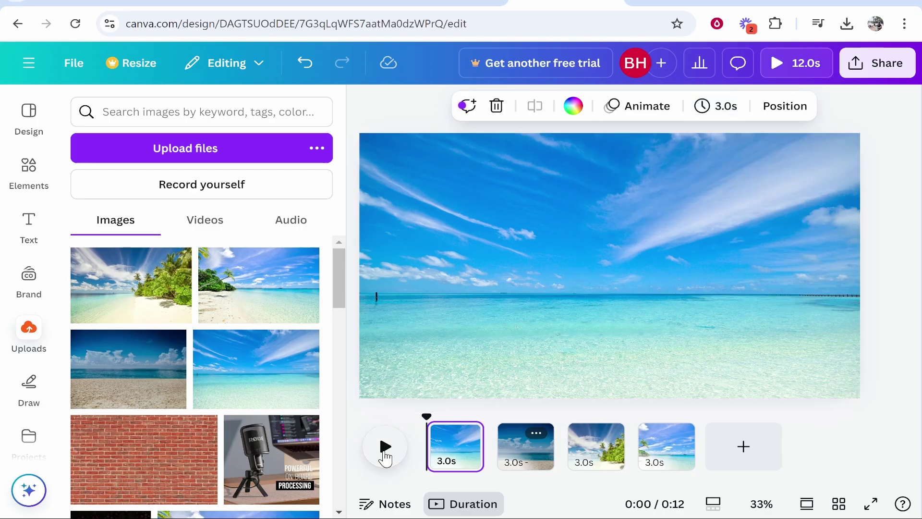
Add Dissolve transitions between pages 1–2, 2–3 and 3–4
mouse_move(498, 446)
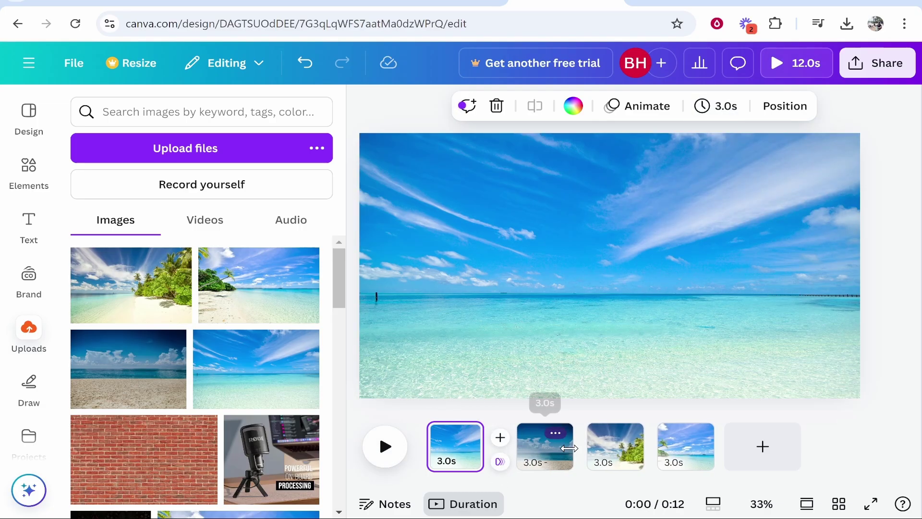
mouse_move(501, 465)
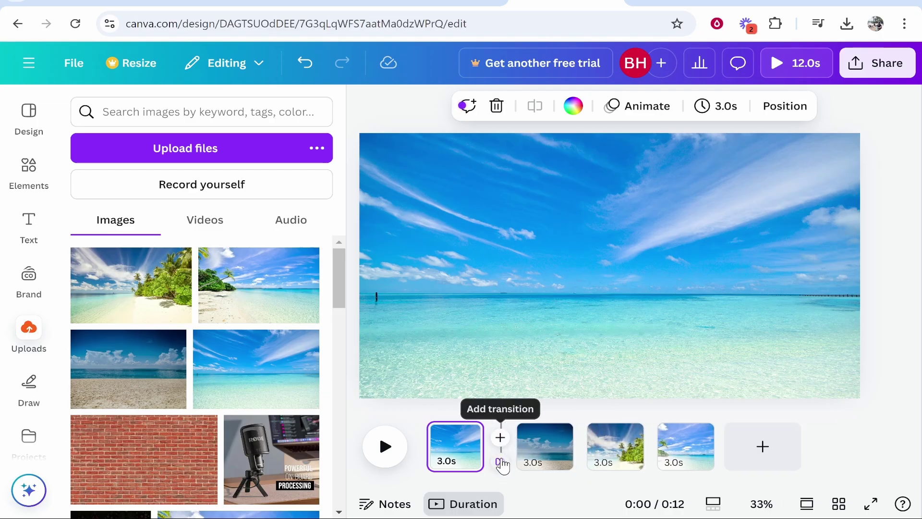
left_click(499, 462)
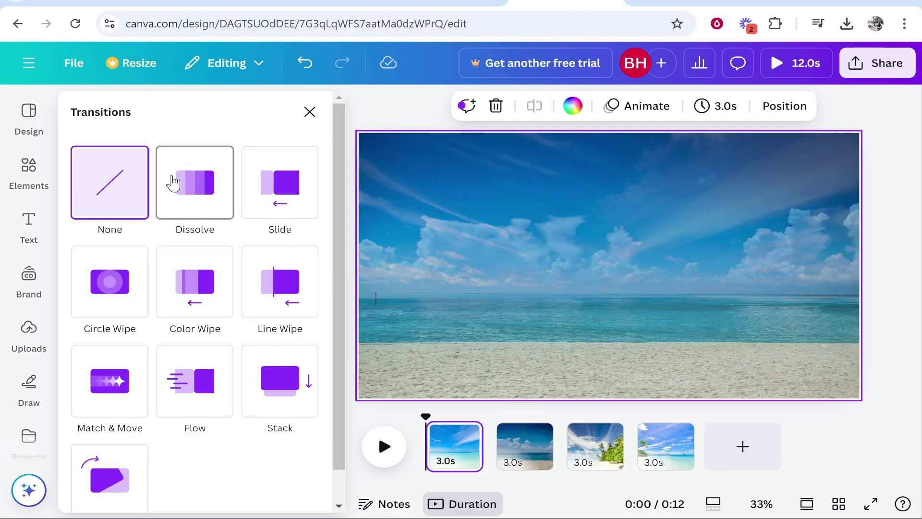
left_click(196, 202)
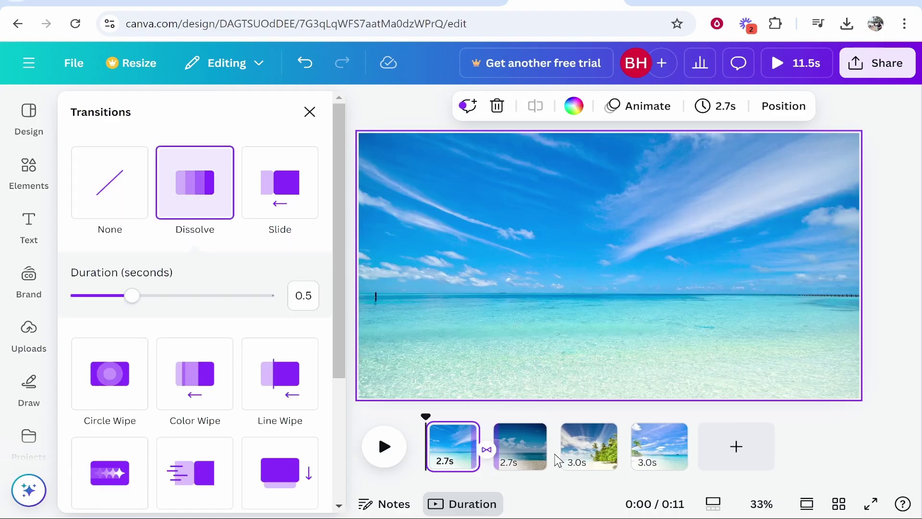
left_click(564, 460)
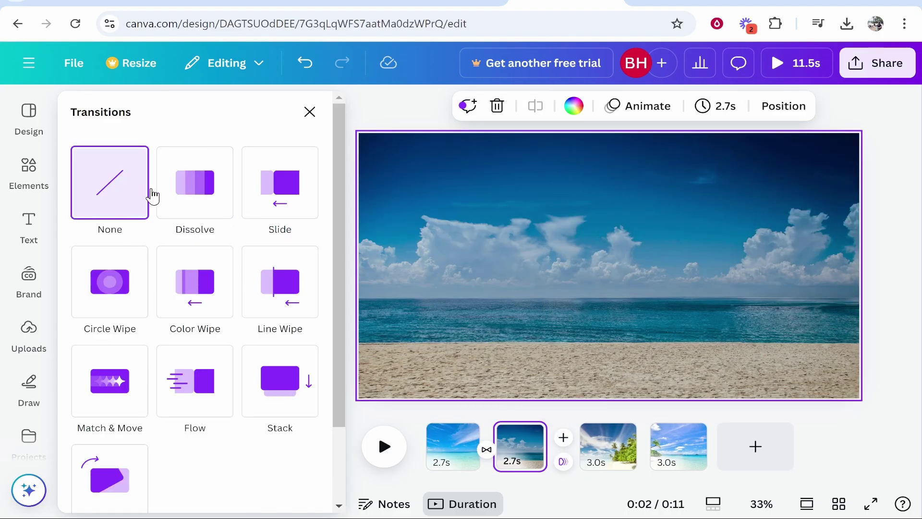
left_click(168, 193)
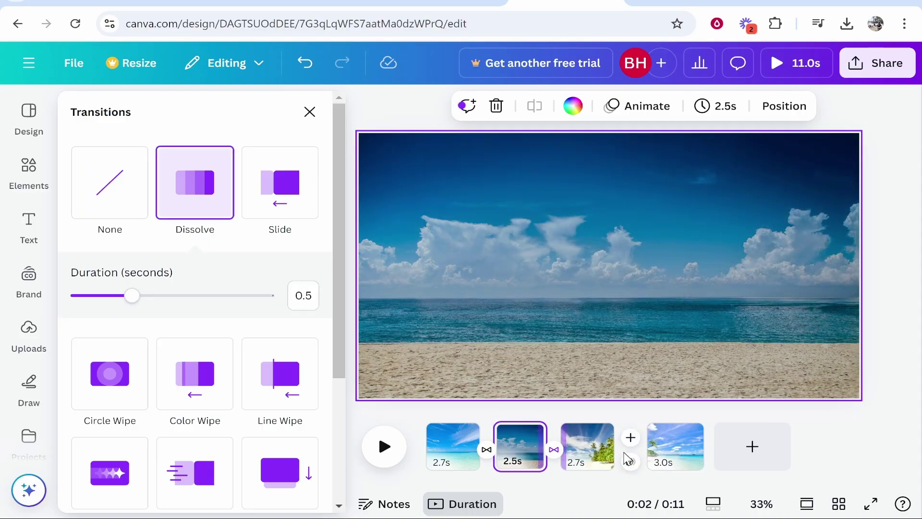
left_click(622, 449)
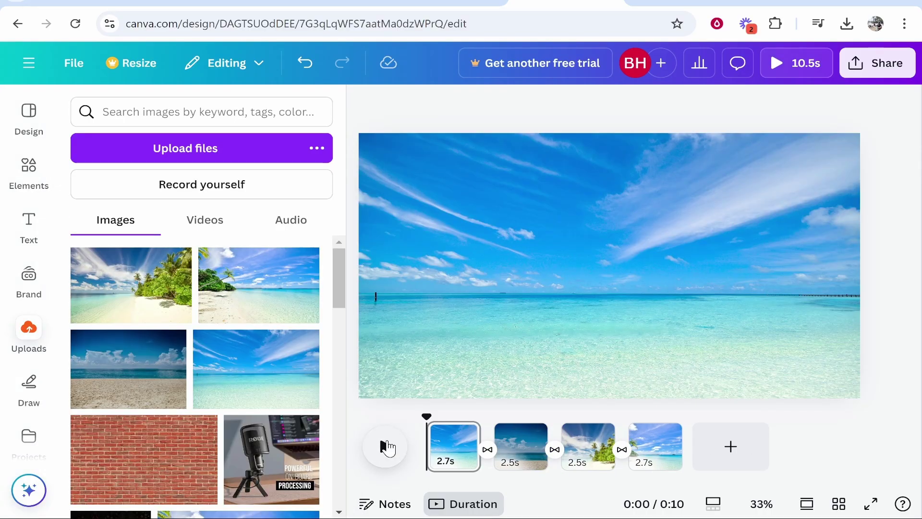
left_click(392, 449)
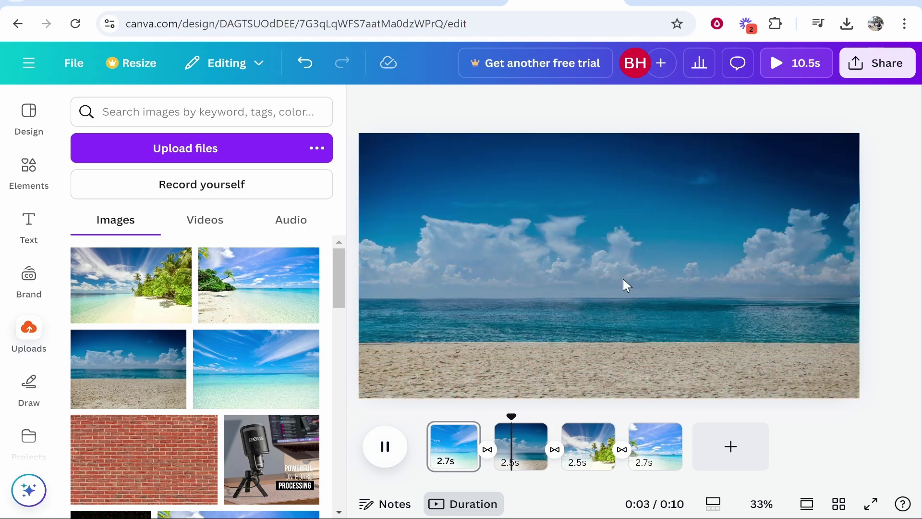
left_click(378, 439)
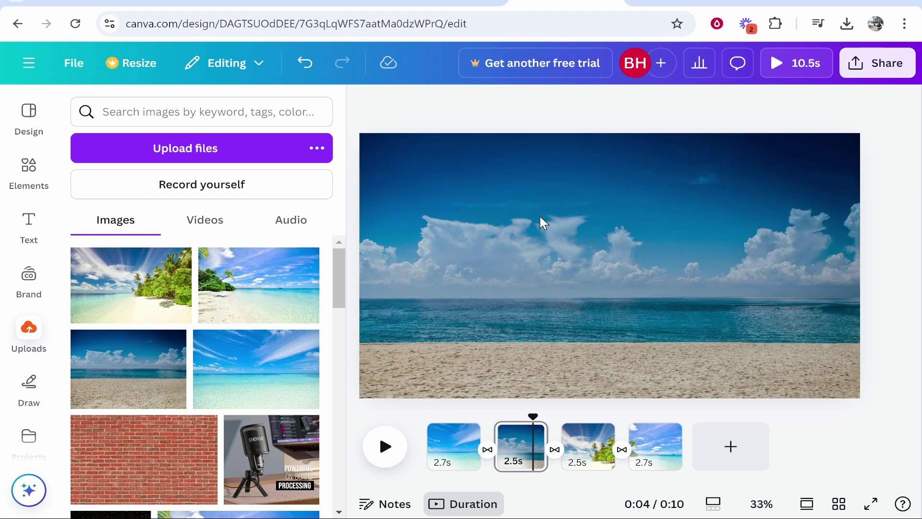
Search the web for 'royalty free music' and open Pixabay's music page
left_click(684, 2)
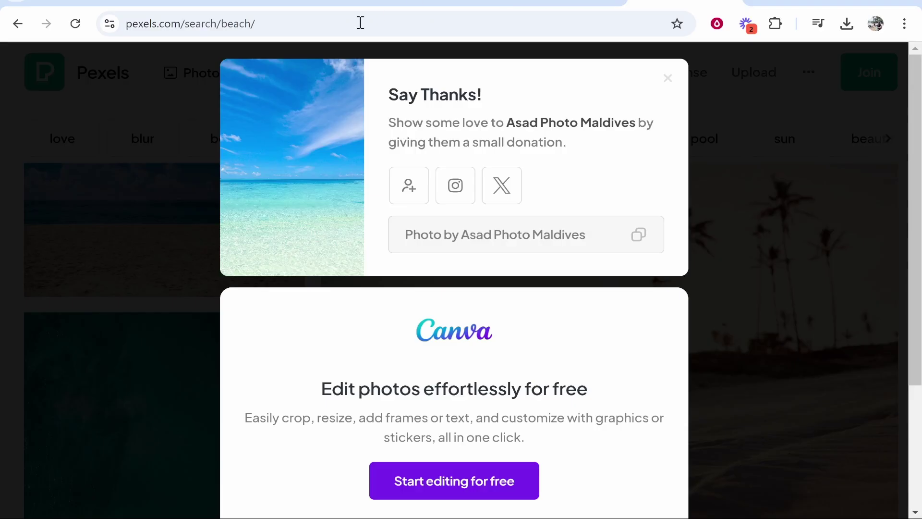
left_click(333, 27)
type("royalty free ")
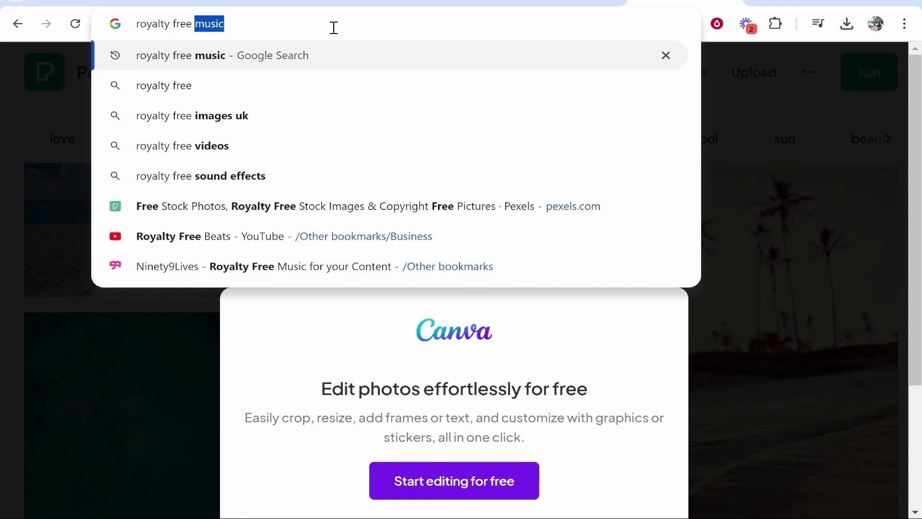
type("musi")
key("Return")
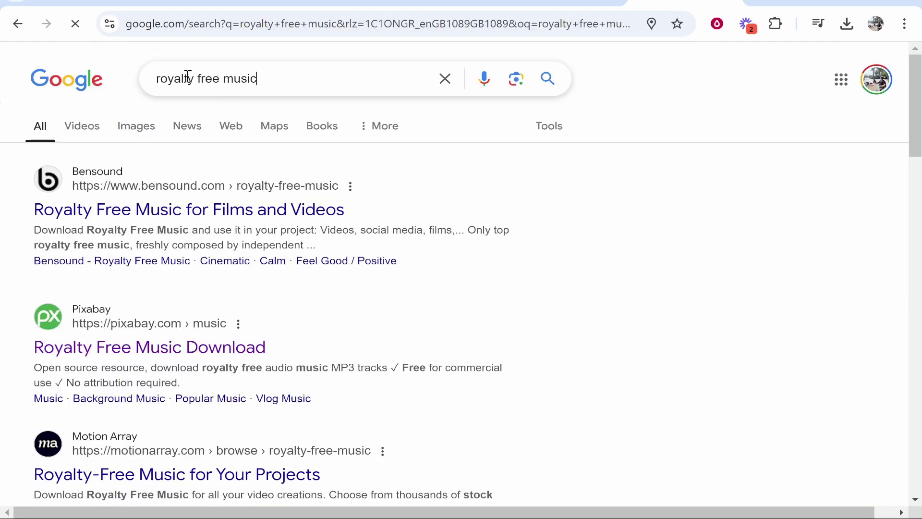
left_click(103, 348)
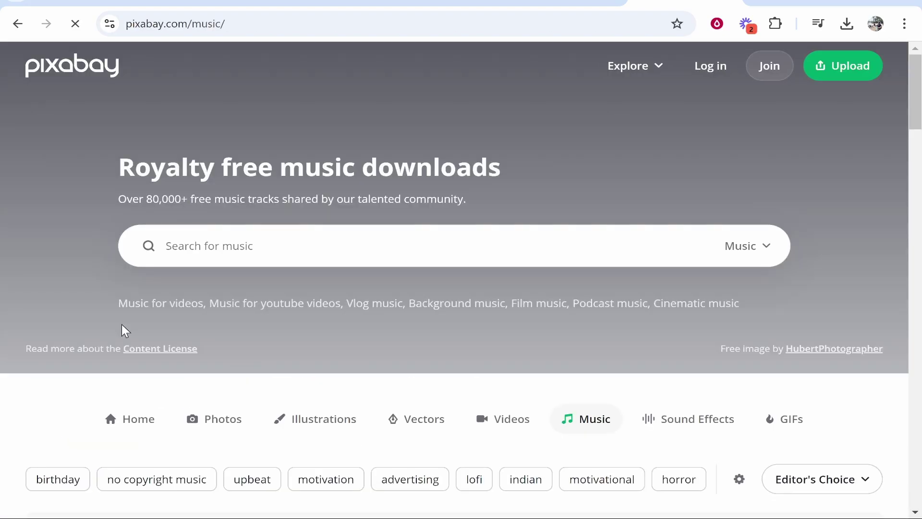
Download the 'Lazy Day - Stylish Futuristic Chill' MP3 to Downloads and return to Canva
scroll(140, 329, "down", 5)
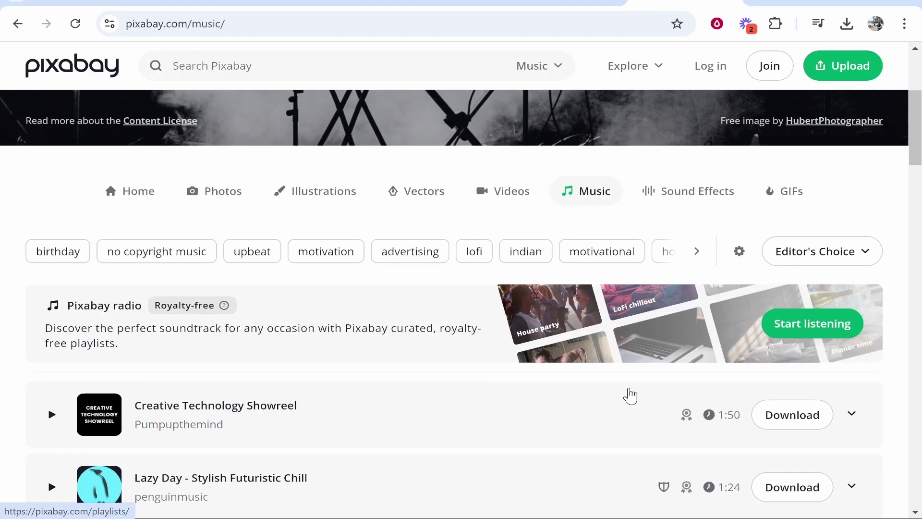
scroll(630, 395, "down", 3)
left_click(787, 346)
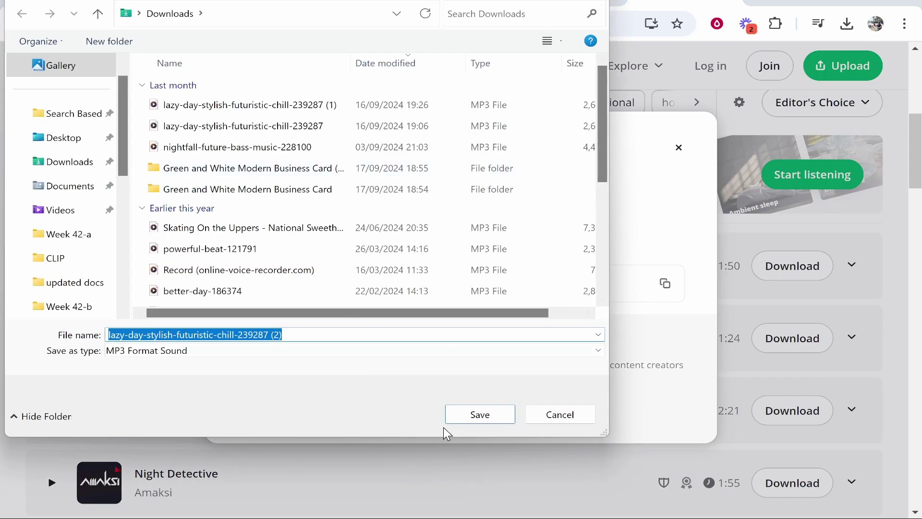
left_click(479, 415)
key("ctrl+Tab")
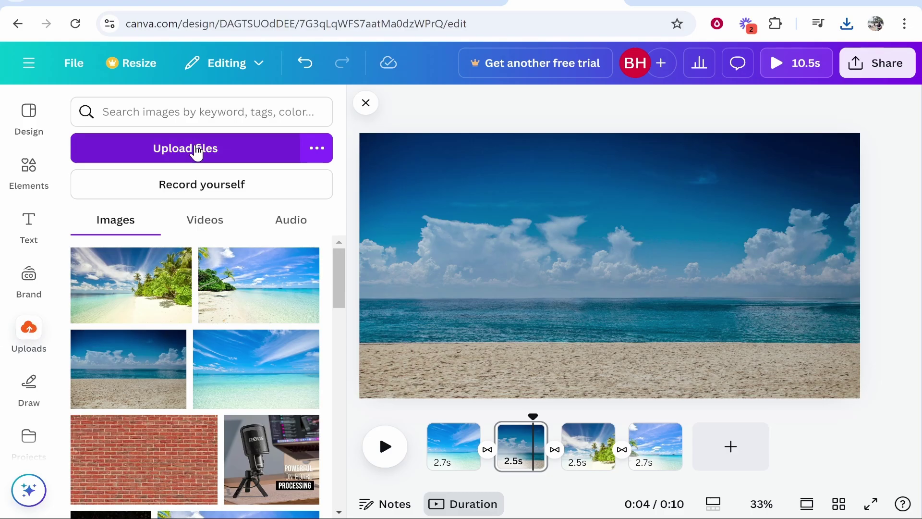
Upload the lazy-day MP3 and drag it onto the timeline beneath the four pages
left_click(184, 149)
double_click(278, 109)
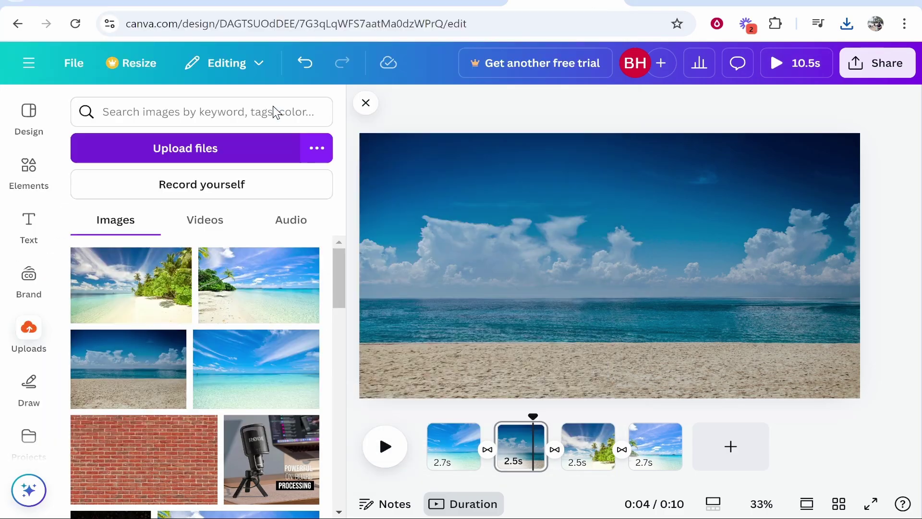
left_click(284, 229)
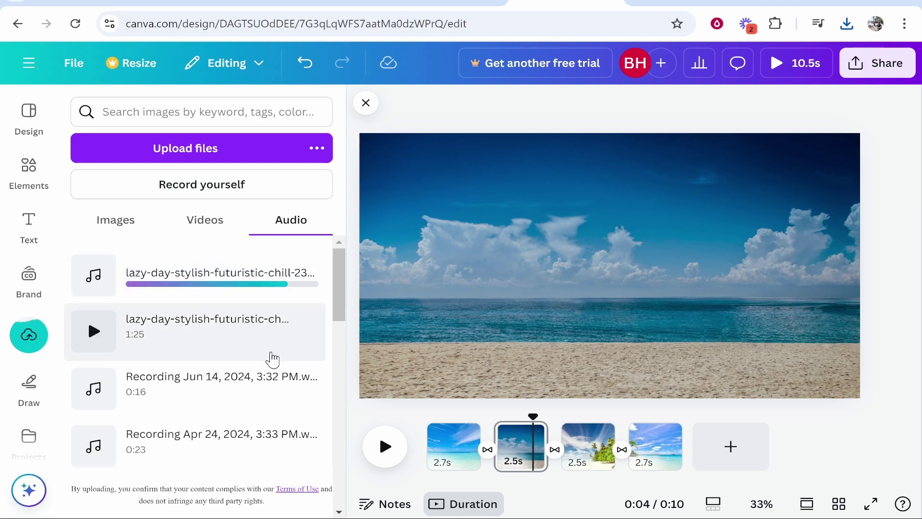
left_click_drag(214, 270, 540, 471)
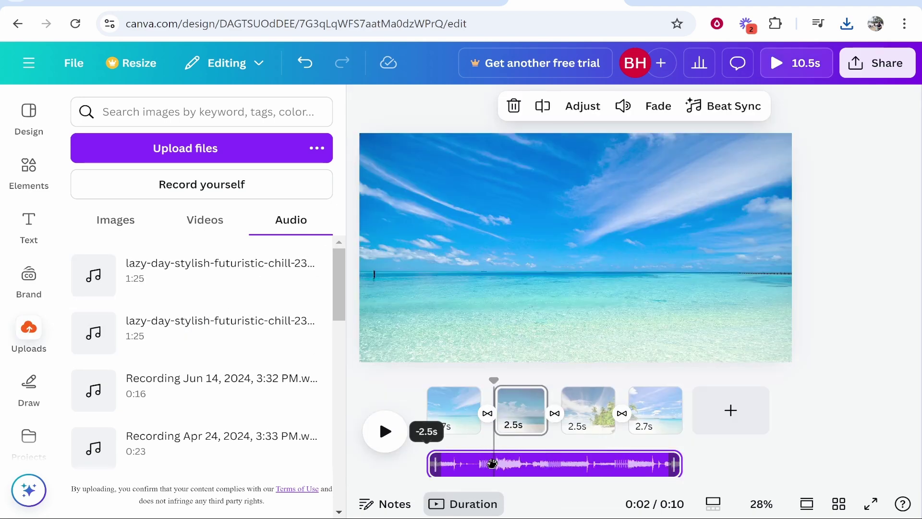
Lower the music track's volume to 20
right_click(513, 465)
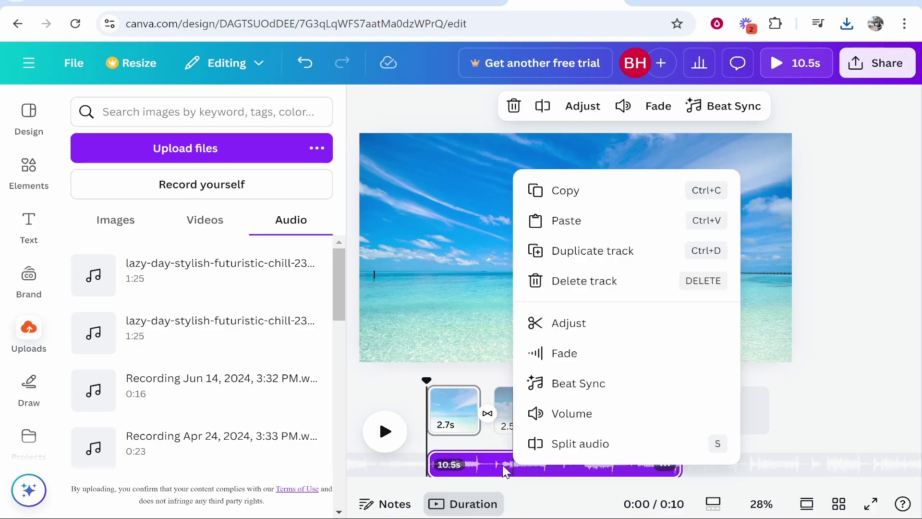
left_click(561, 416)
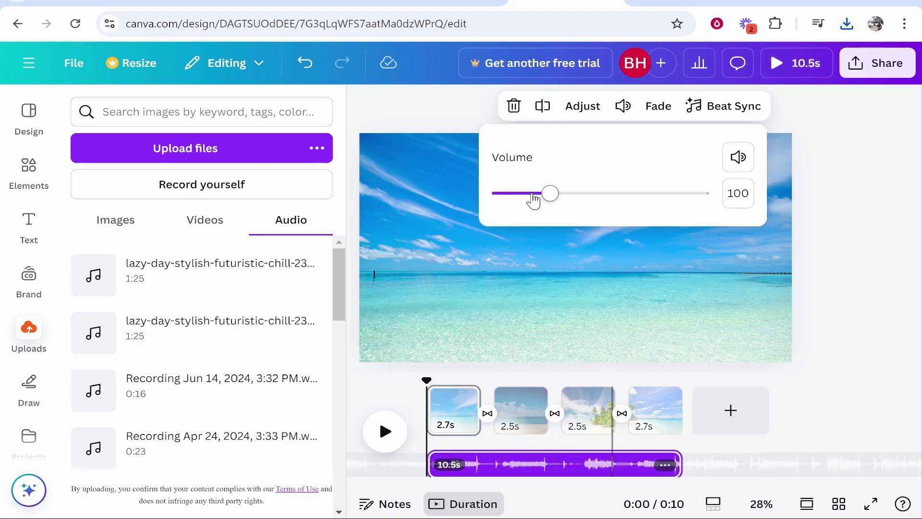
left_click_drag(533, 200, 513, 193)
left_click(830, 269)
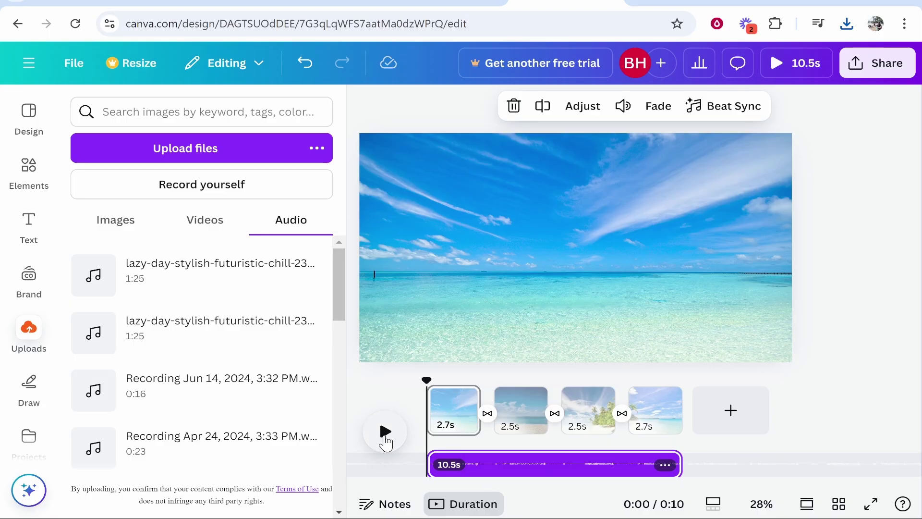
Play the slideshow with the music, pause it at 0:03, and deselect the track
left_click(386, 432)
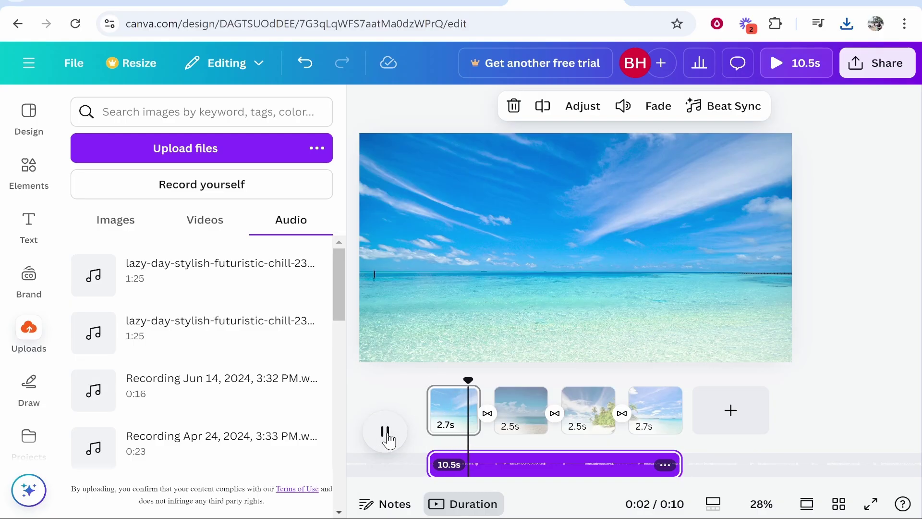
left_click(387, 434)
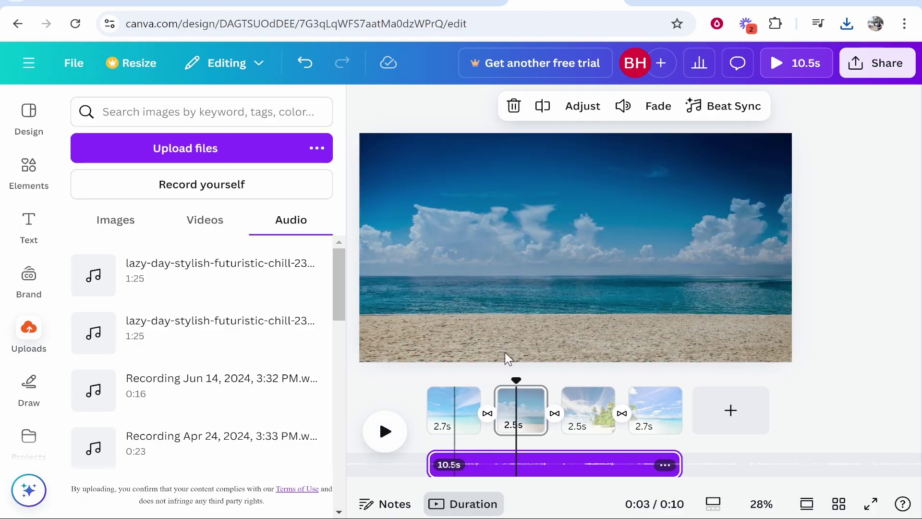
left_click(889, 128)
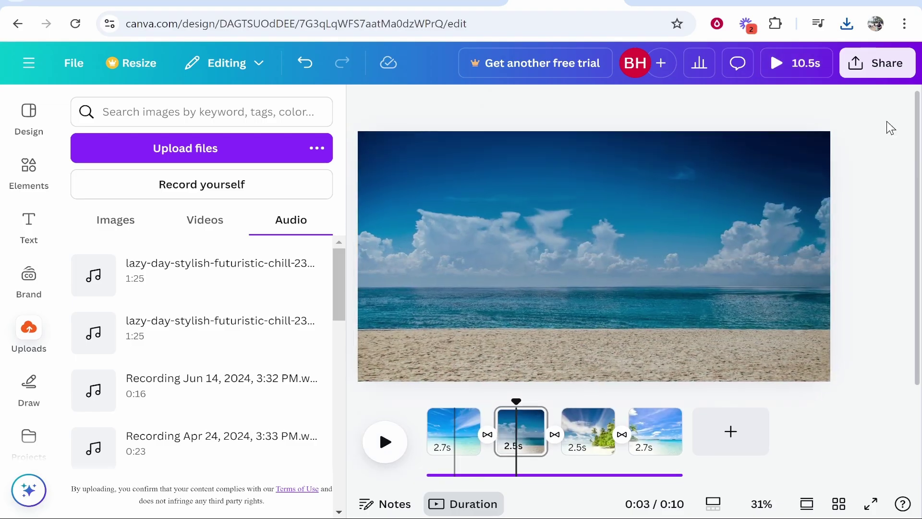
Download all four slideshow pages as an MP4 Video at 1080p
left_click(896, 74)
left_click(633, 368)
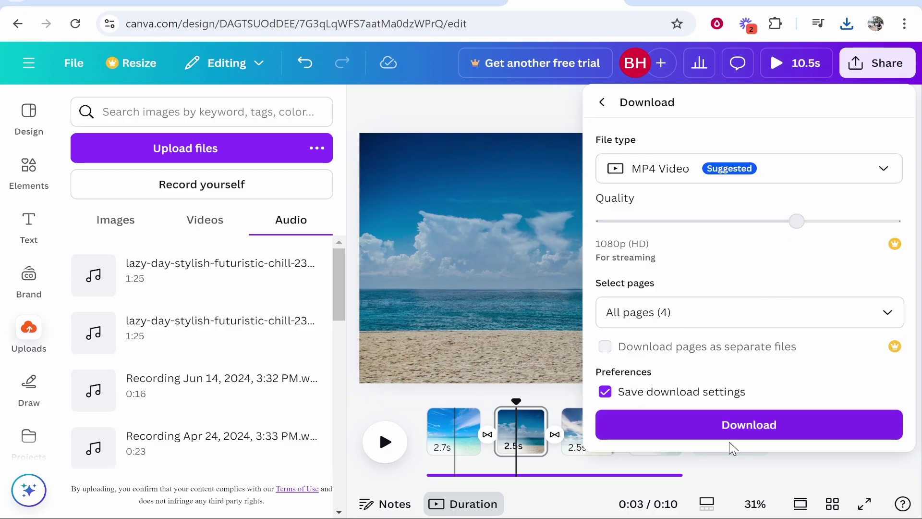
left_click(731, 432)
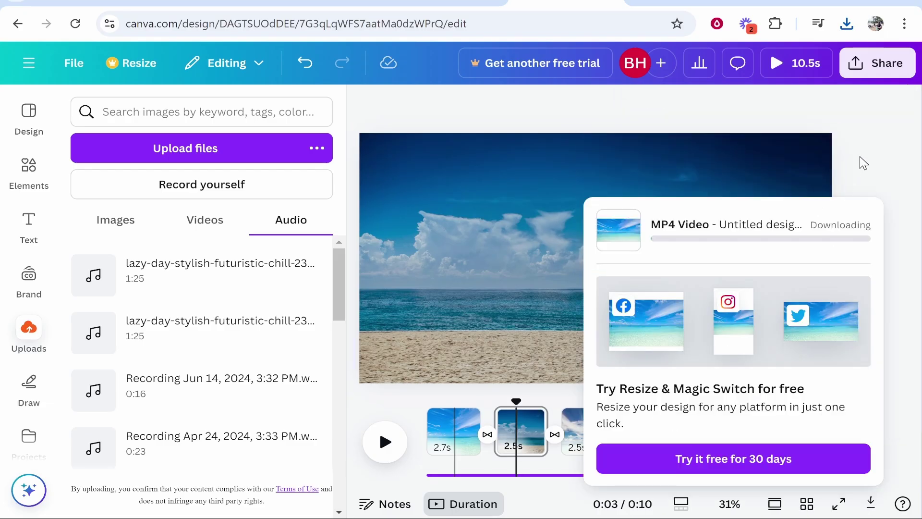